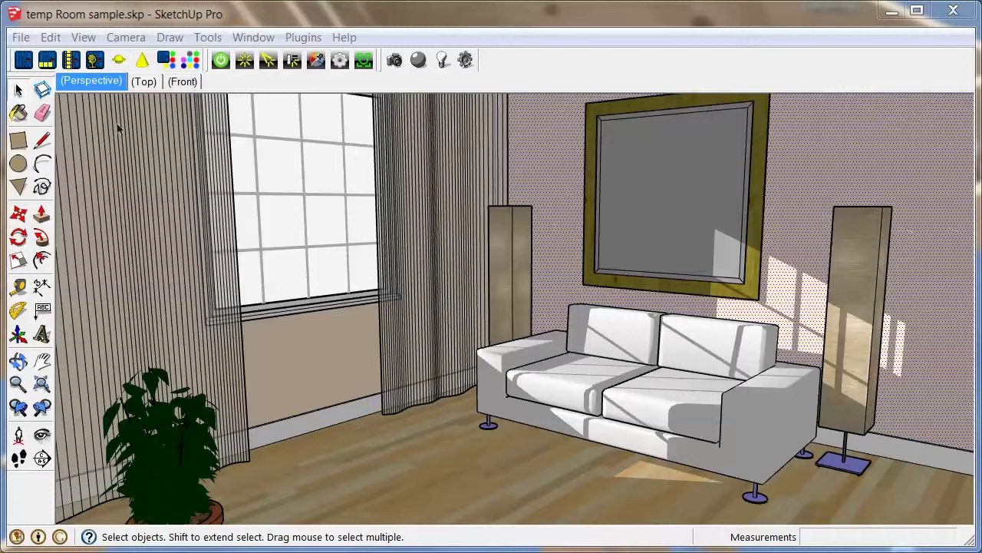
Step: Float the SU2Kerkythea toolbar over the model, check the available view options, and dock it back in place
drag(14, 60, 264, 189)
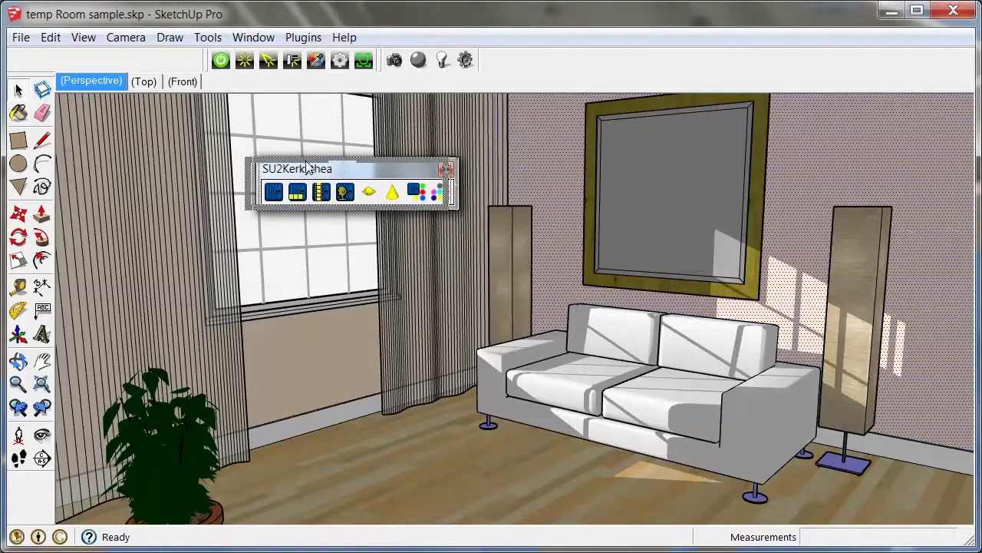
drag(335, 171, 215, 148)
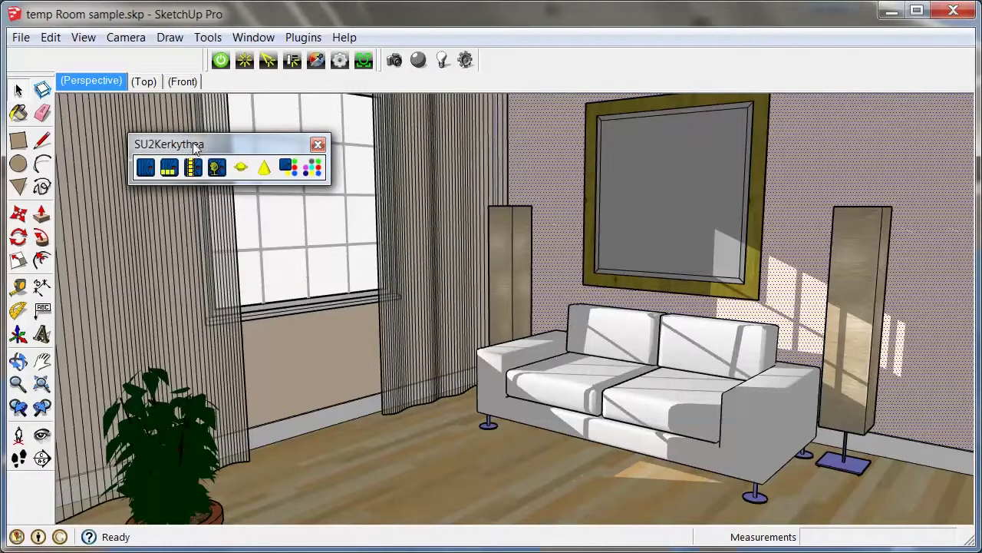
click(86, 37)
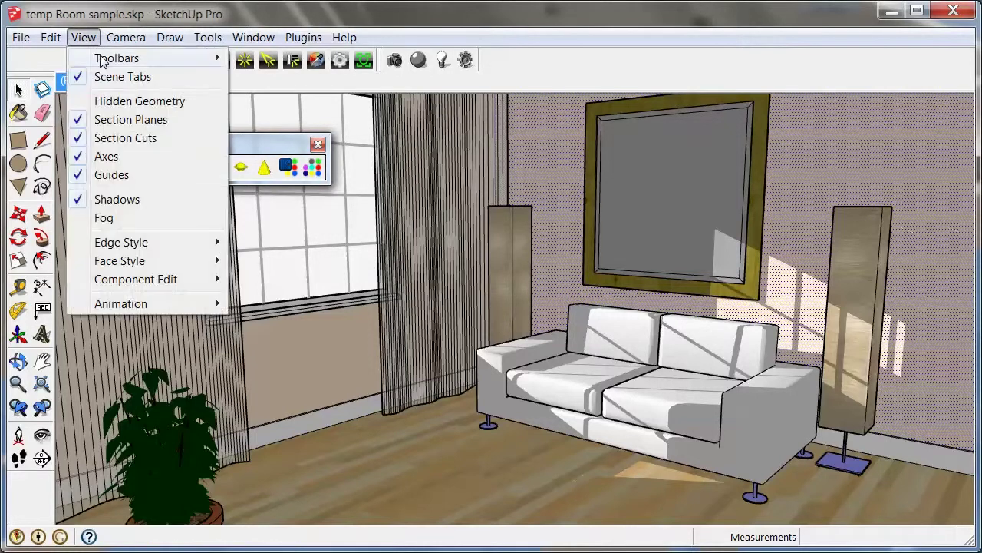
click(89, 38)
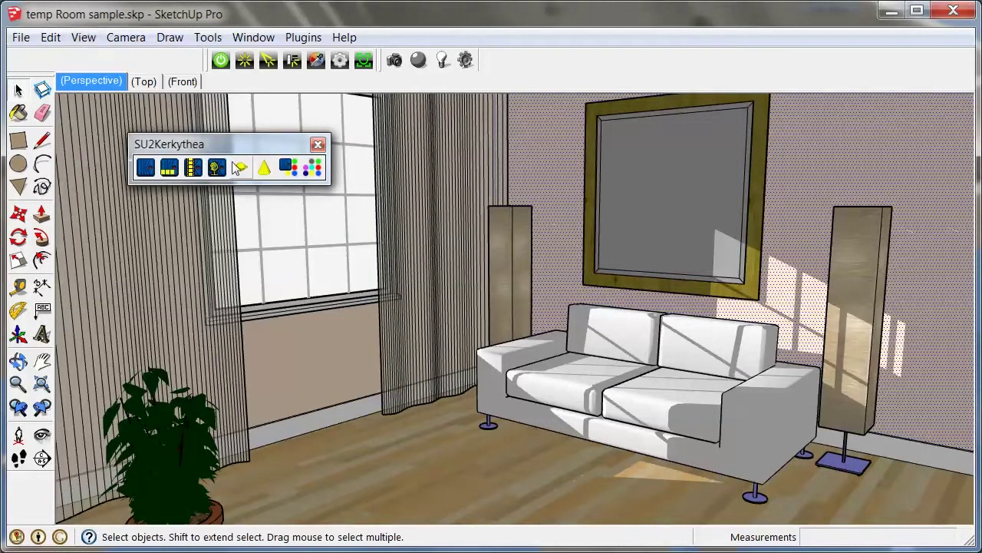
drag(228, 152, 103, 43)
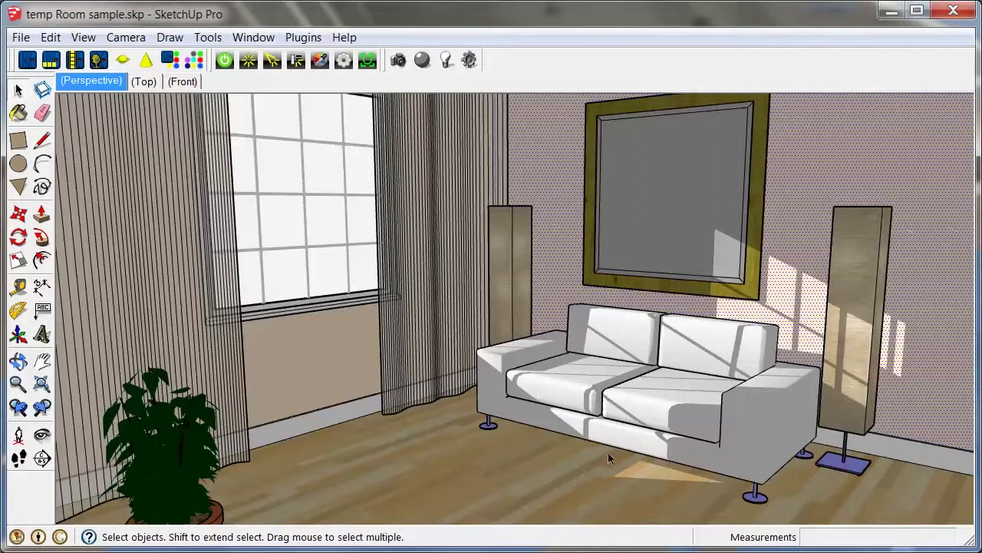
Step: Inspect the window, both curtains and the framed panel above the sofa by selecting each one in turn
click(280, 178)
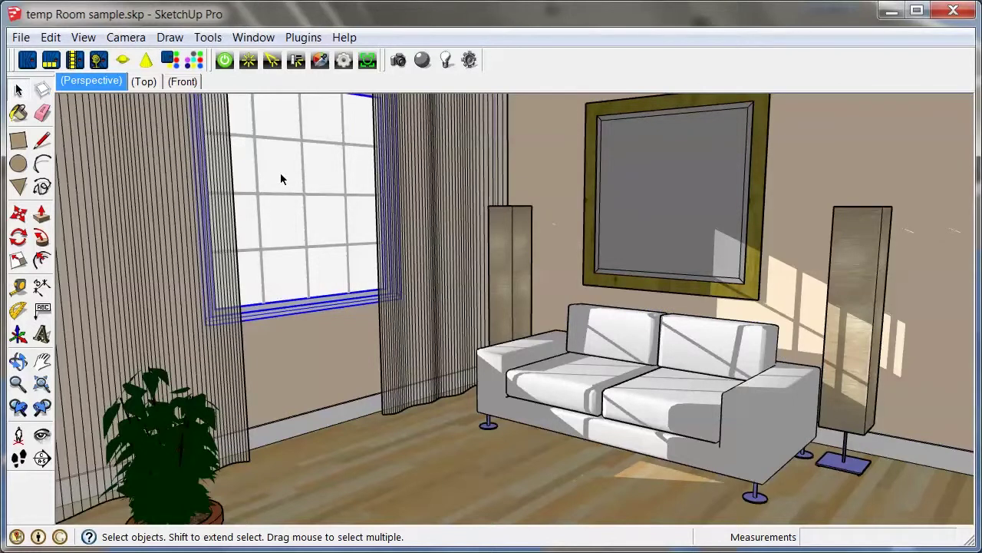
click(174, 204)
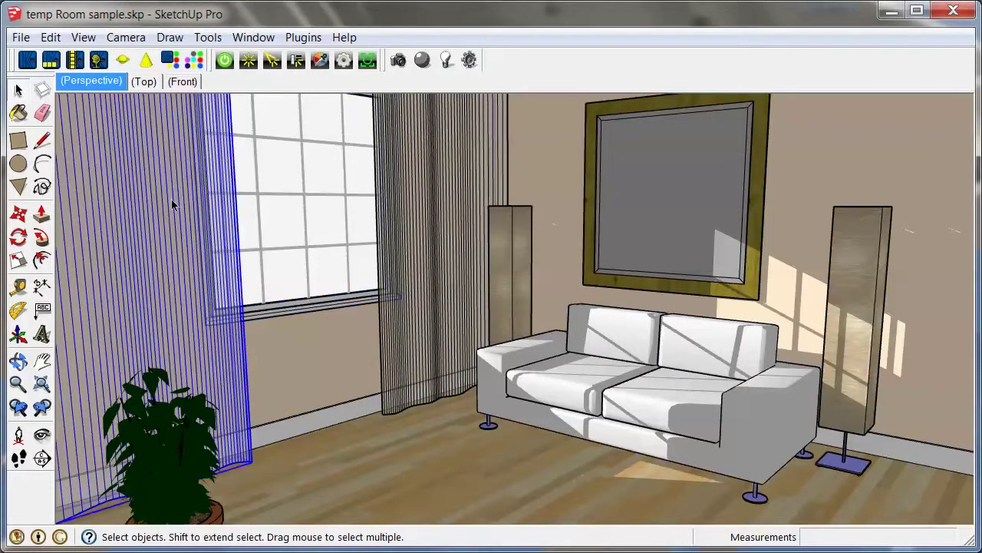
click(410, 248)
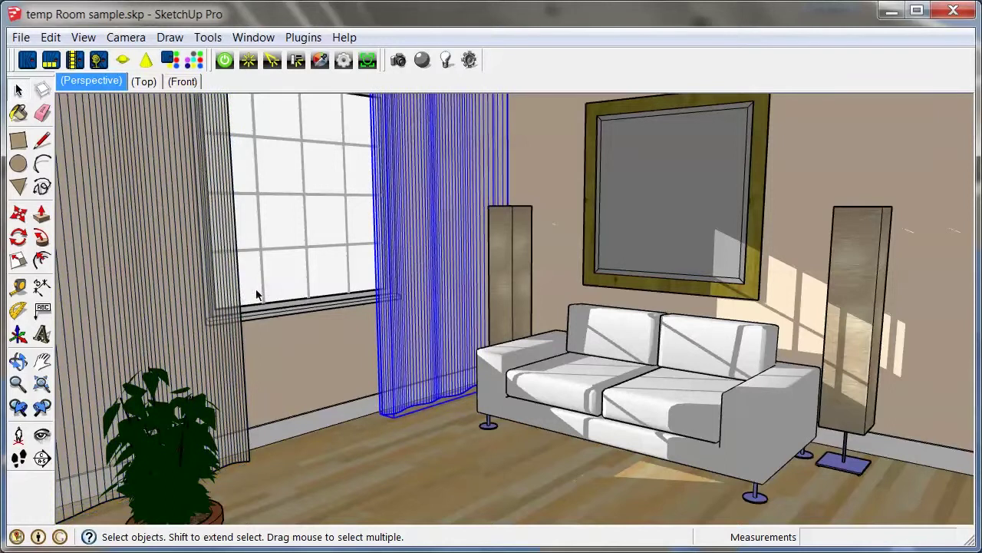
click(193, 279)
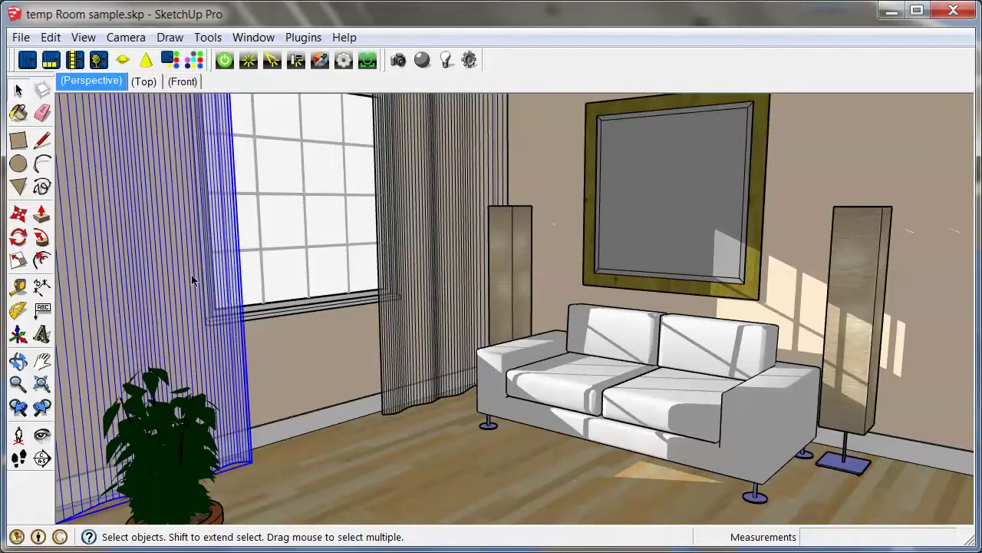
click(422, 198)
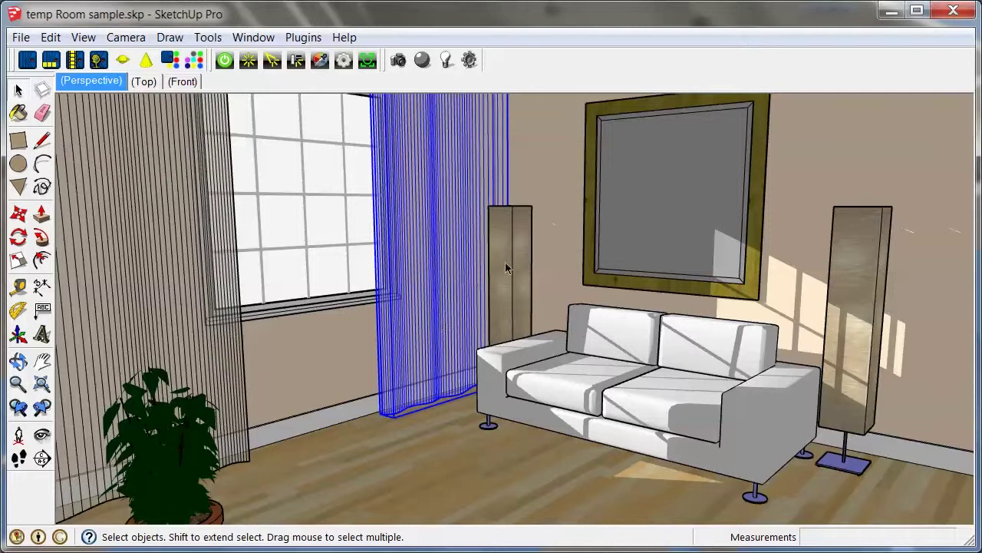
click(666, 192)
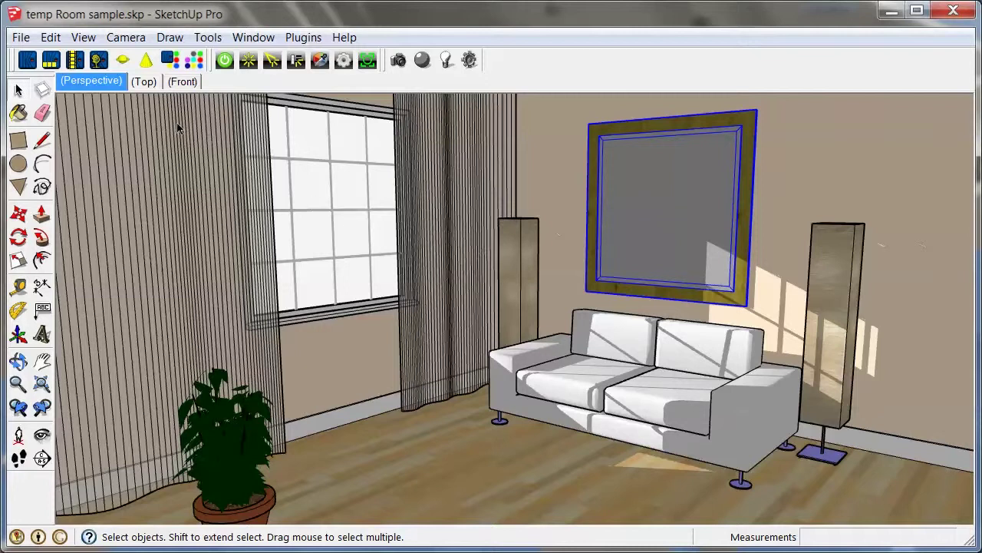
Step: Insert a spotlight on the ceiling near the room corner and aim it straight down at the floor
middle_drag(530, 238, 526, 294)
scroll(525, 112, up, 2)
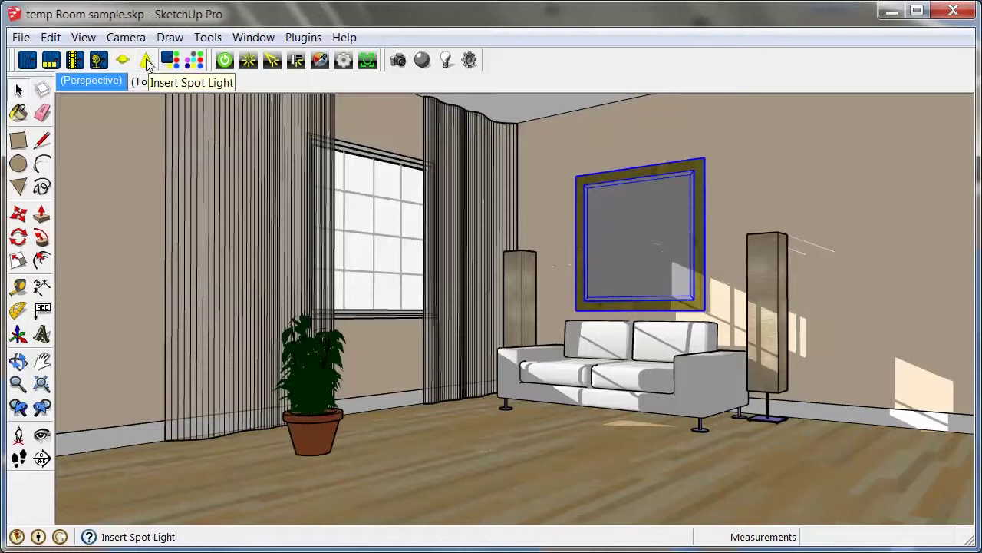
click(147, 61)
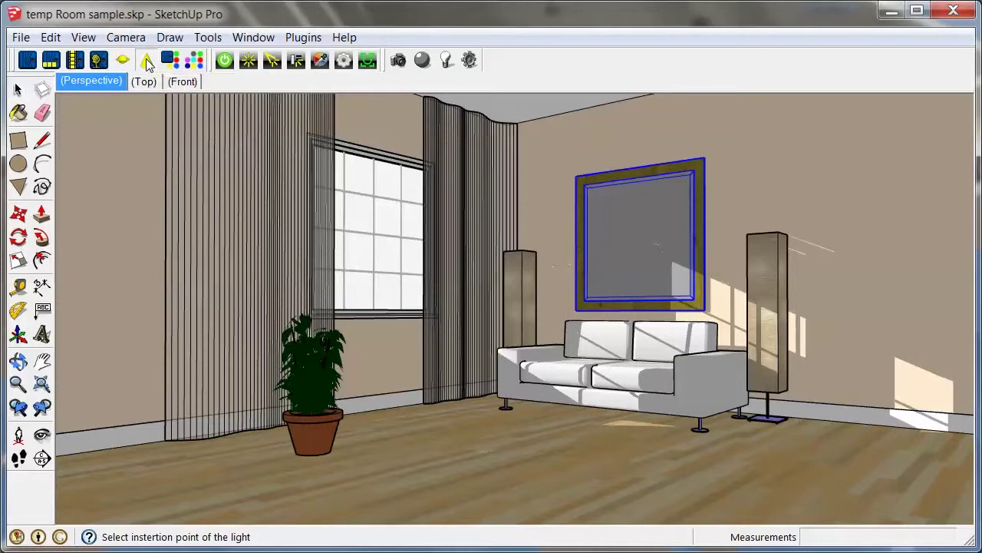
click(524, 100)
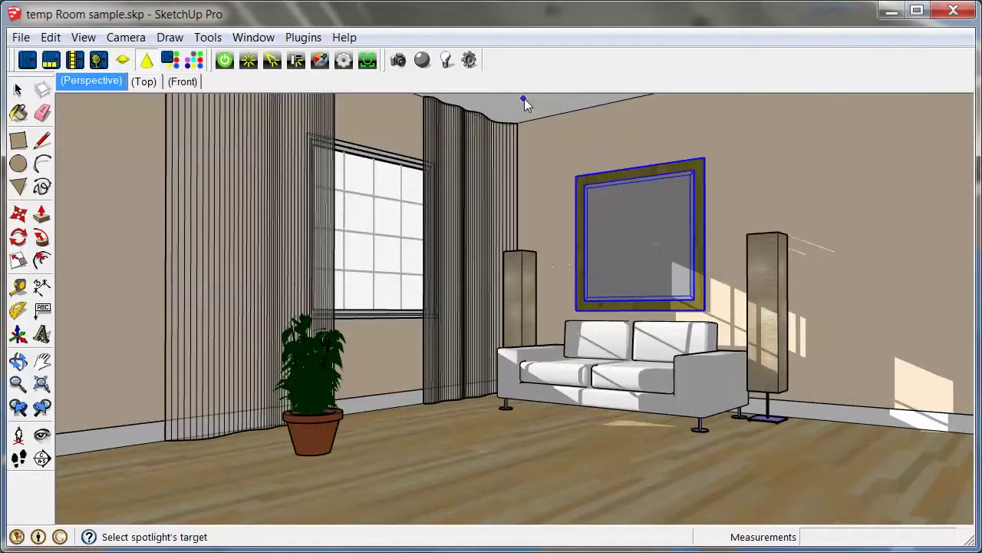
click(527, 157)
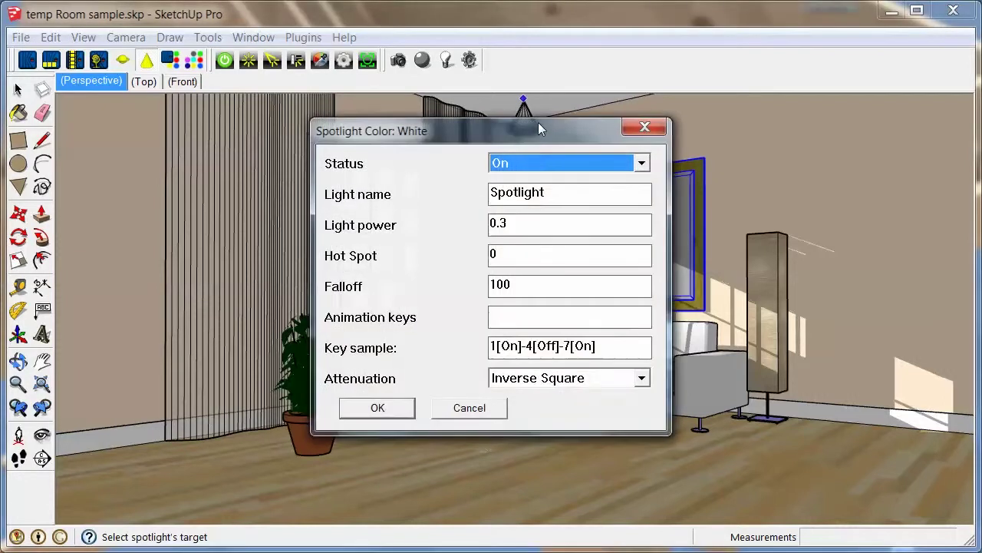
Step: Set the spotlight's light power to 1, hot spot to 20 and falloff to 80, and finish placing lights
drag(538, 122, 431, 137)
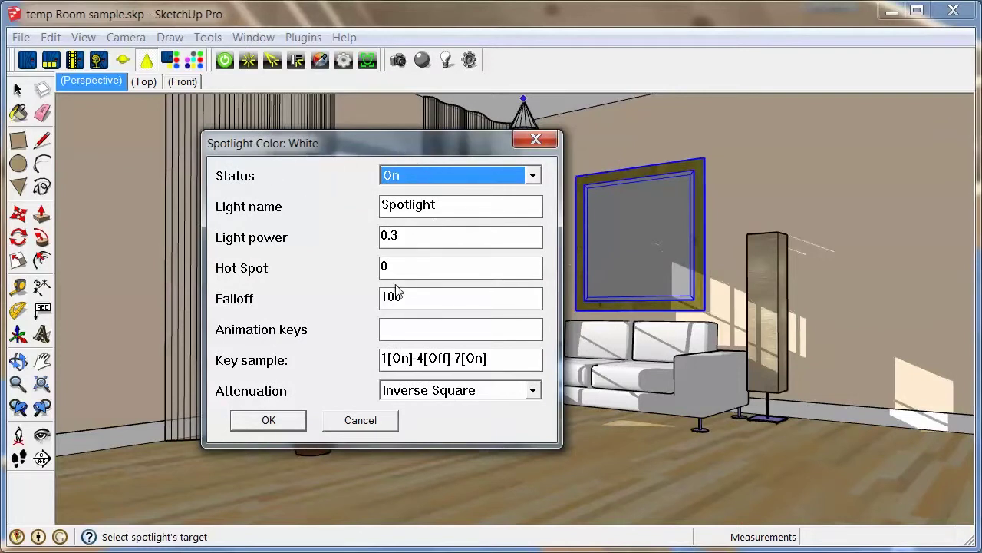
drag(413, 236, 360, 235)
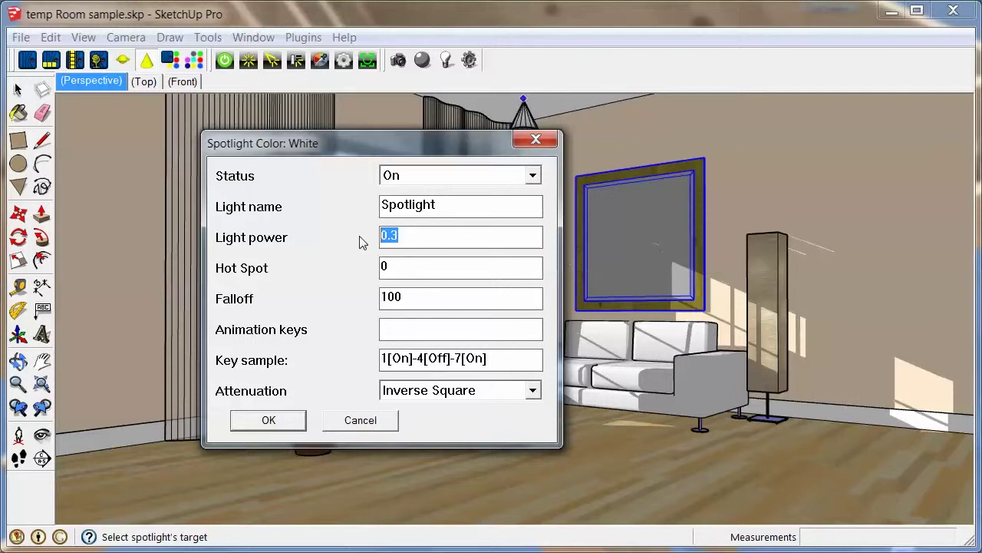
text(1)
drag(406, 268, 330, 268)
text(20)
drag(419, 295, 323, 297)
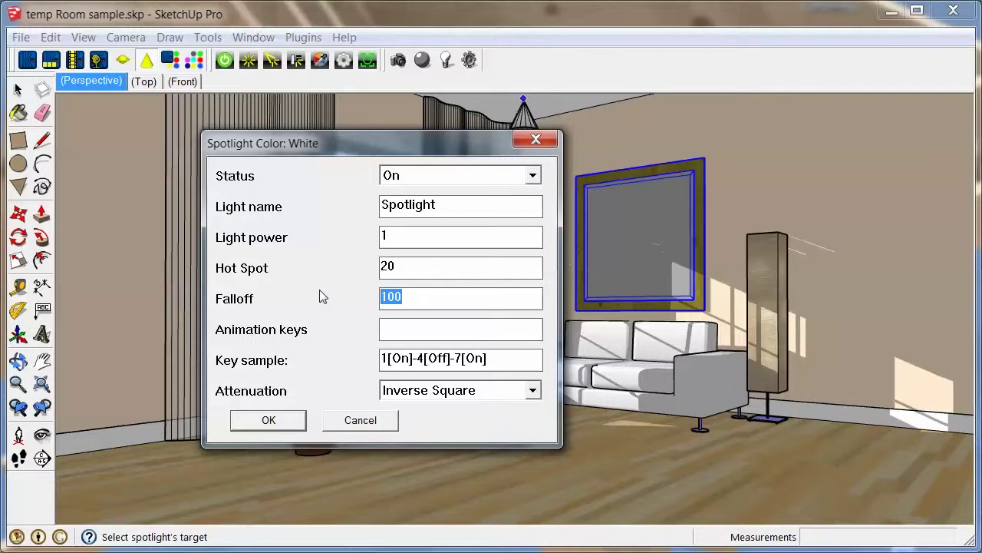
text(80)
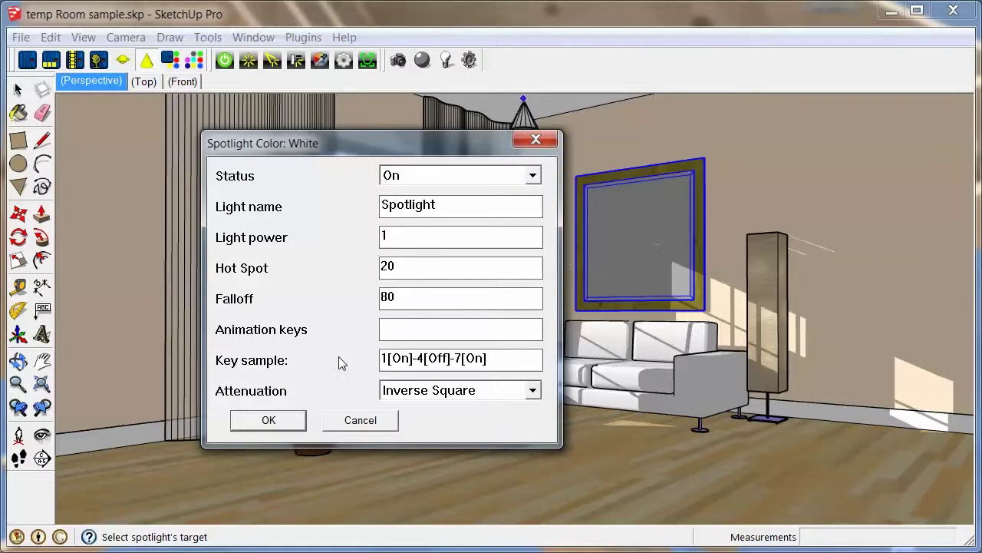
click(277, 423)
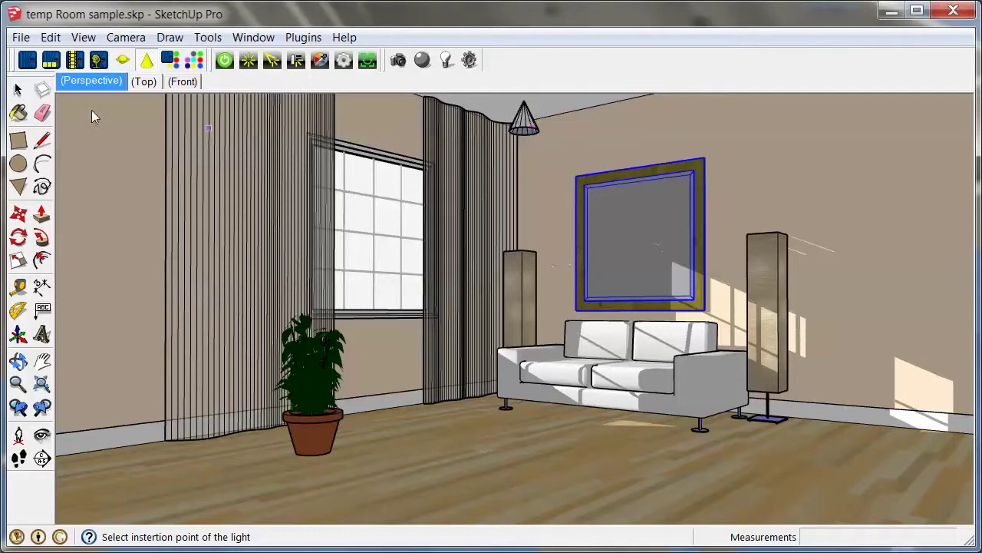
click(19, 90)
Step: Return to the Perspective scene and start the Kerkythea model export with Export selection ONLY set to No
click(110, 83)
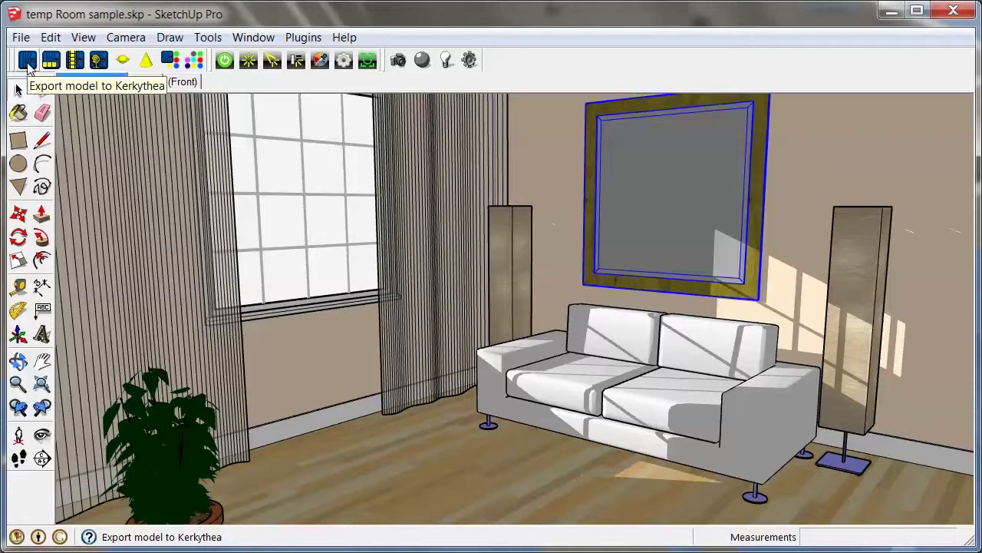
click(28, 61)
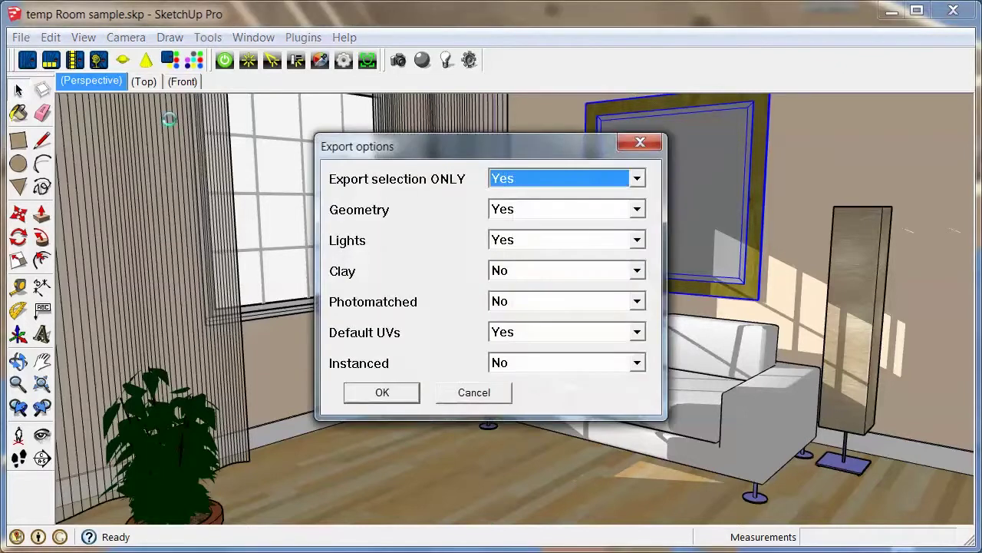
drag(462, 153, 441, 155)
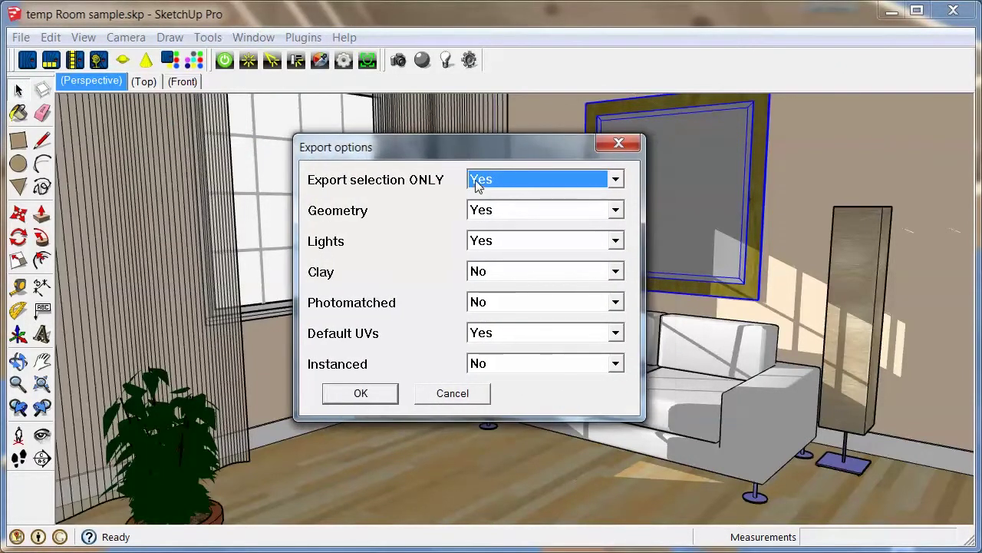
click(499, 179)
click(495, 214)
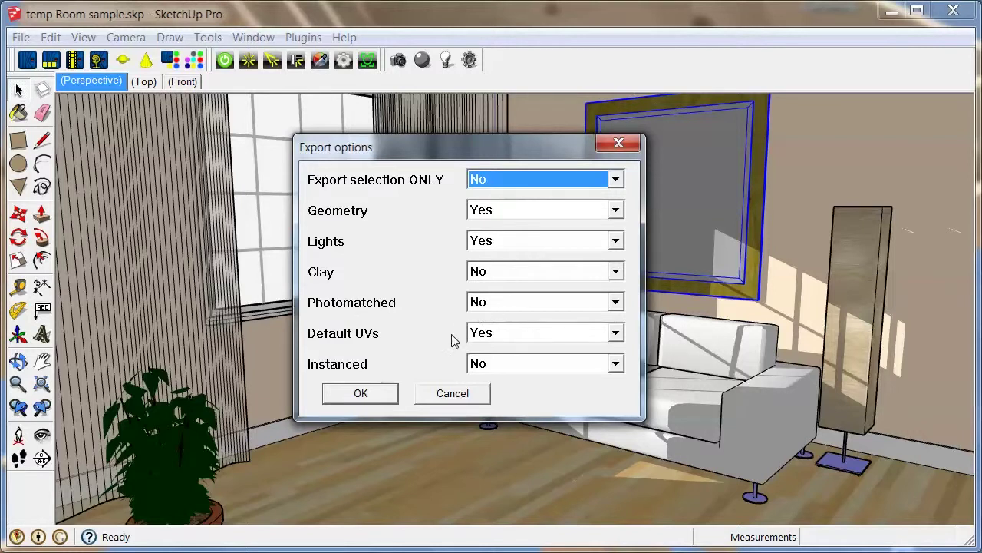
click(373, 395)
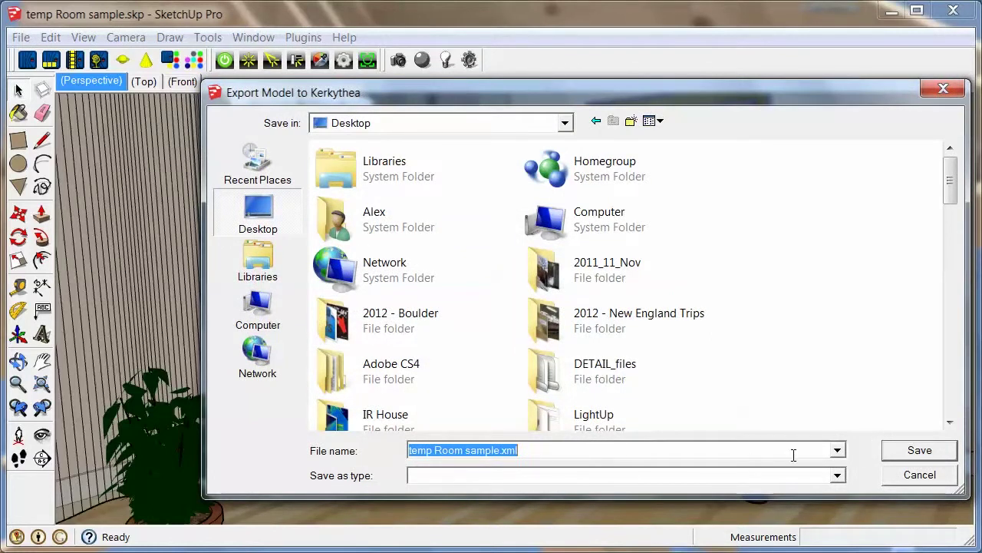
Step: Save the export as temp Room sample.xml on the Desktop, replacing the existing file, and try to open it in Kerkythea
click(913, 451)
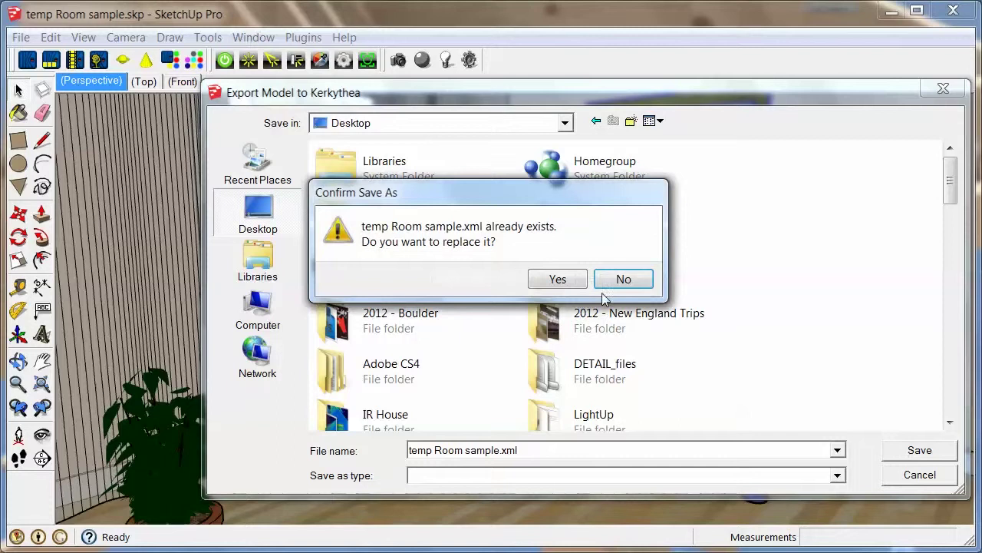
click(559, 279)
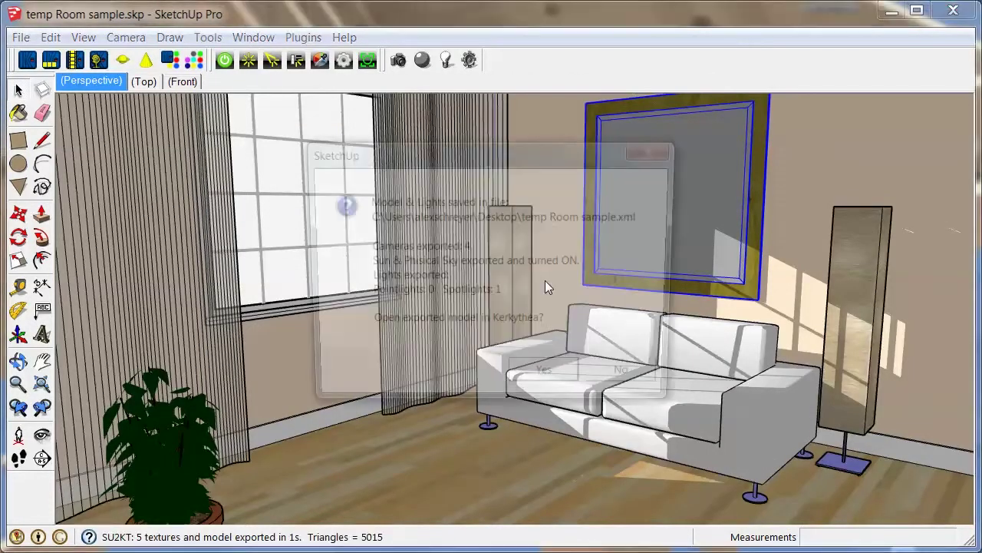
drag(424, 154, 374, 150)
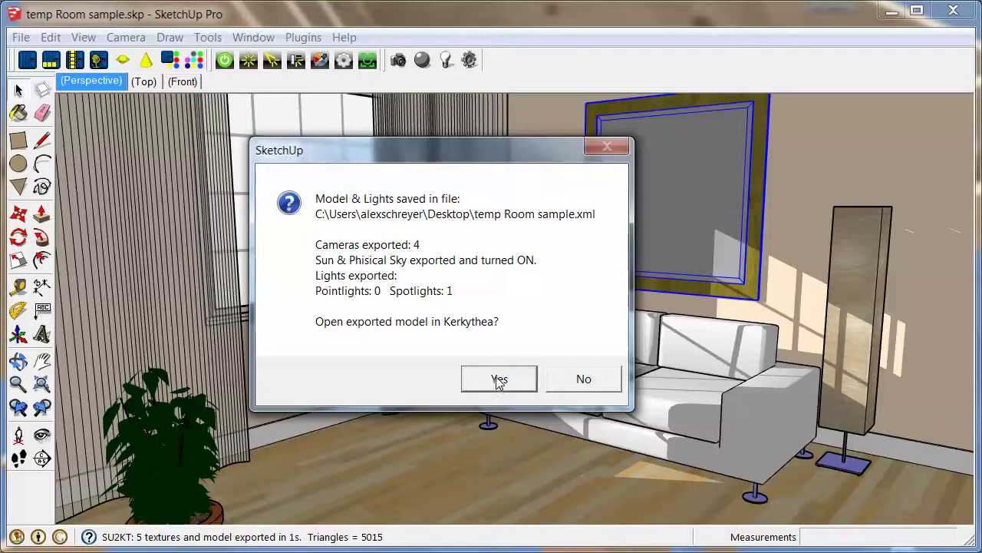
click(504, 379)
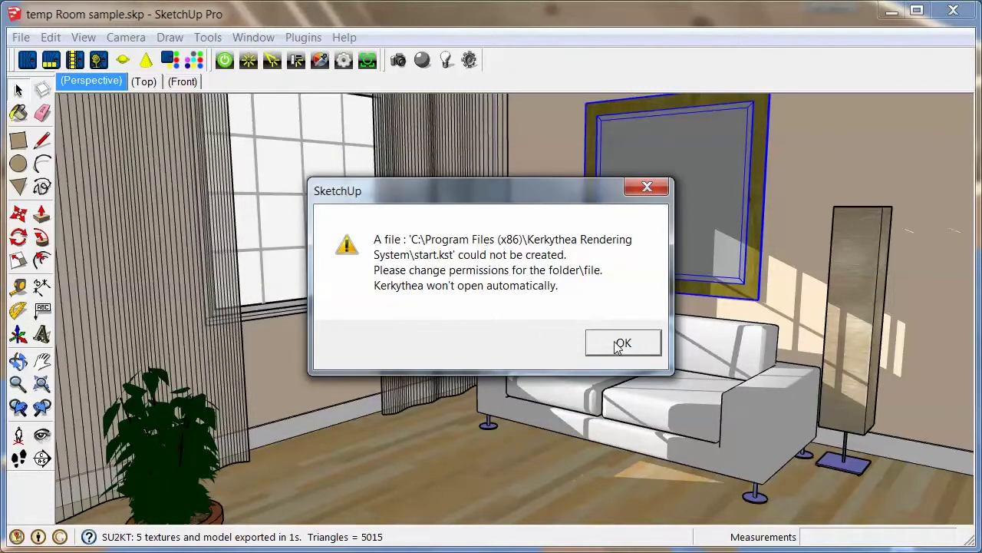
click(620, 344)
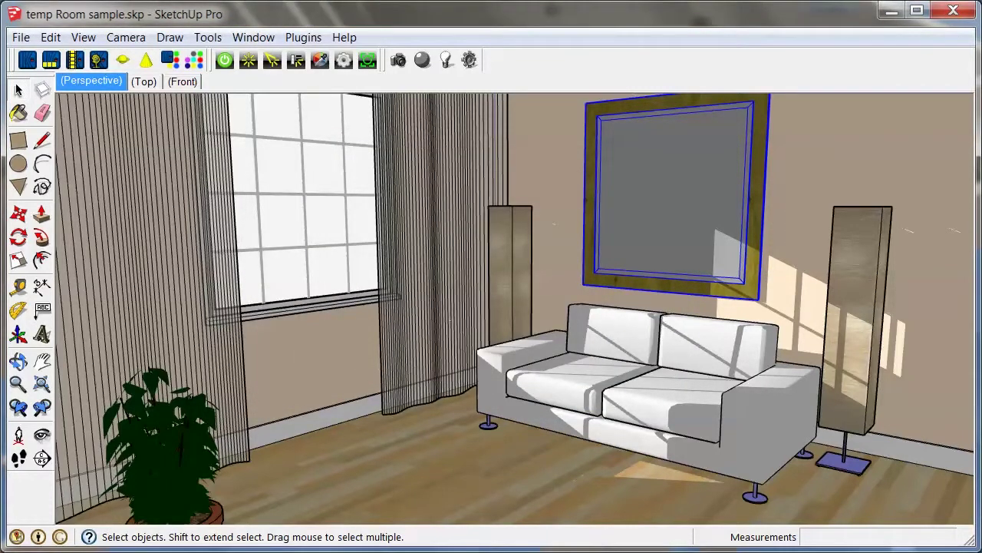
Step: Switch to Kerkythea and open the exported scene temp Room sample.xml from the Desktop
drag(384, 537, 384, 20)
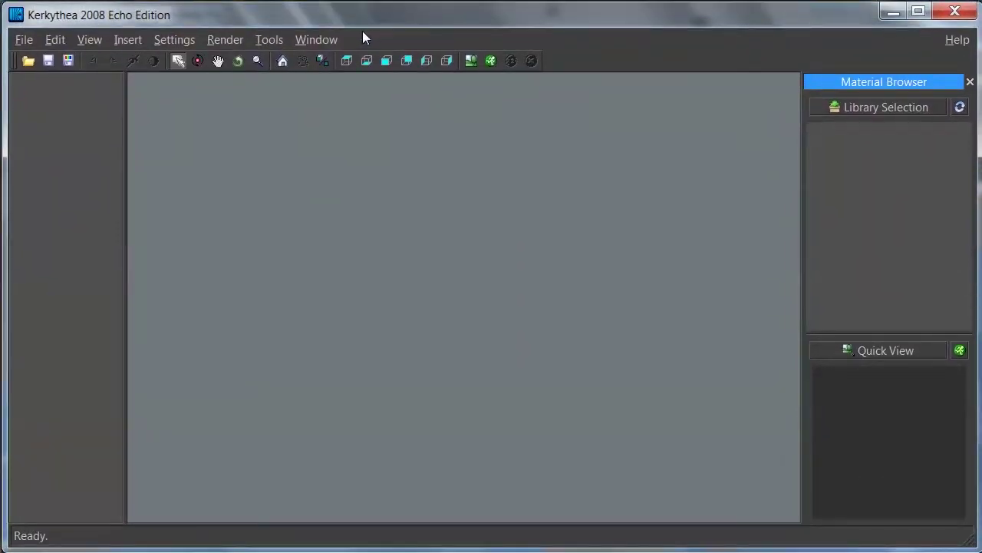
click(28, 61)
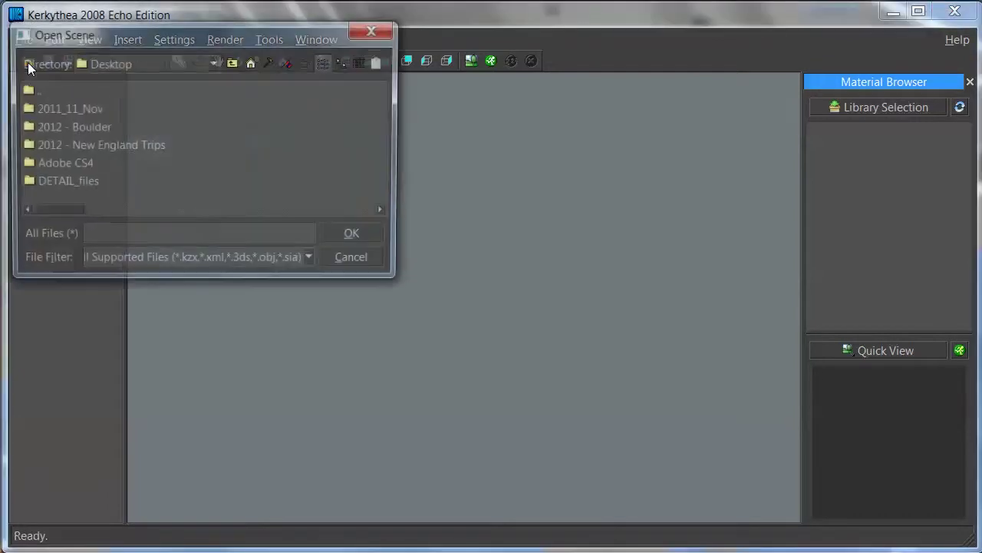
drag(70, 216, 319, 217)
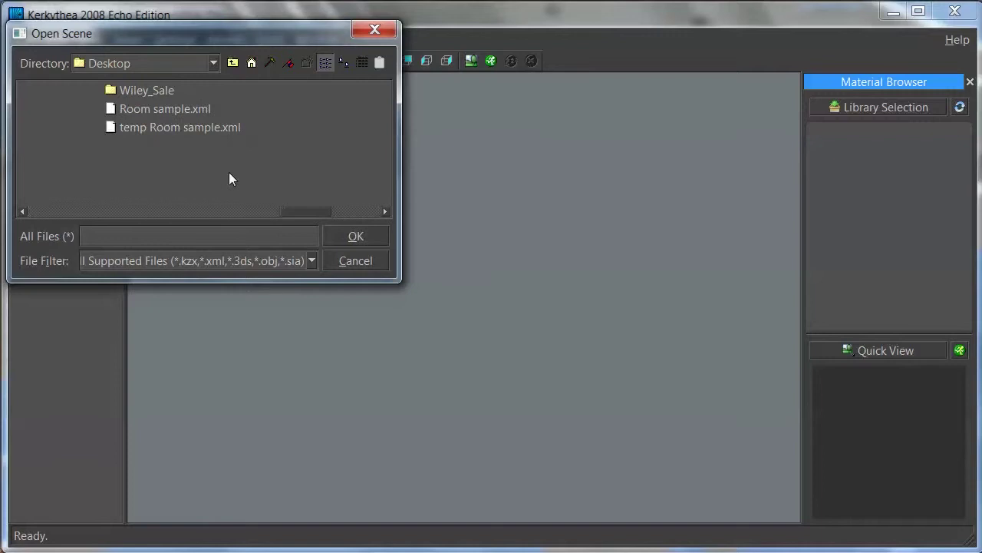
click(180, 129)
double_click(144, 129)
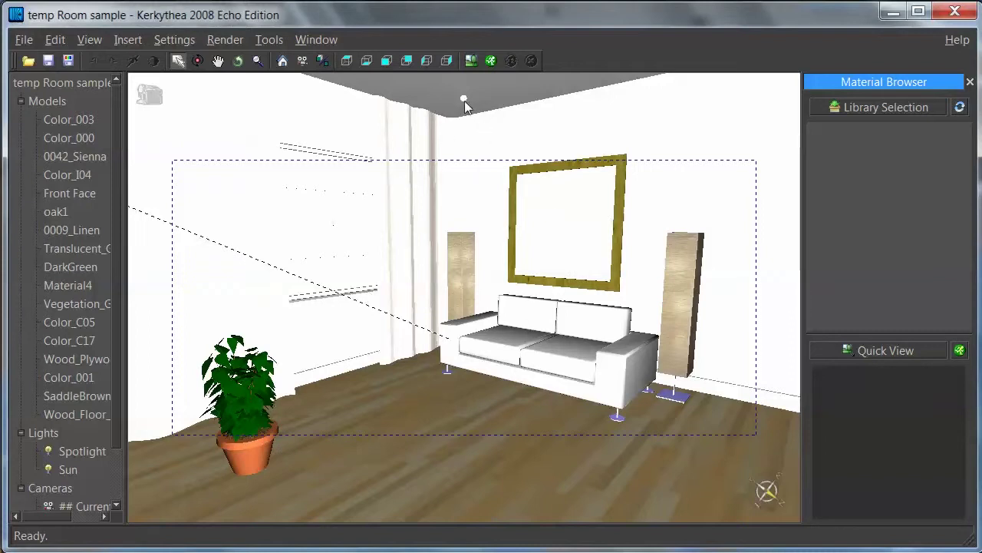
Step: Select the ceiling spotlight and begin setting up a render that uses the Perspective camera
click(464, 99)
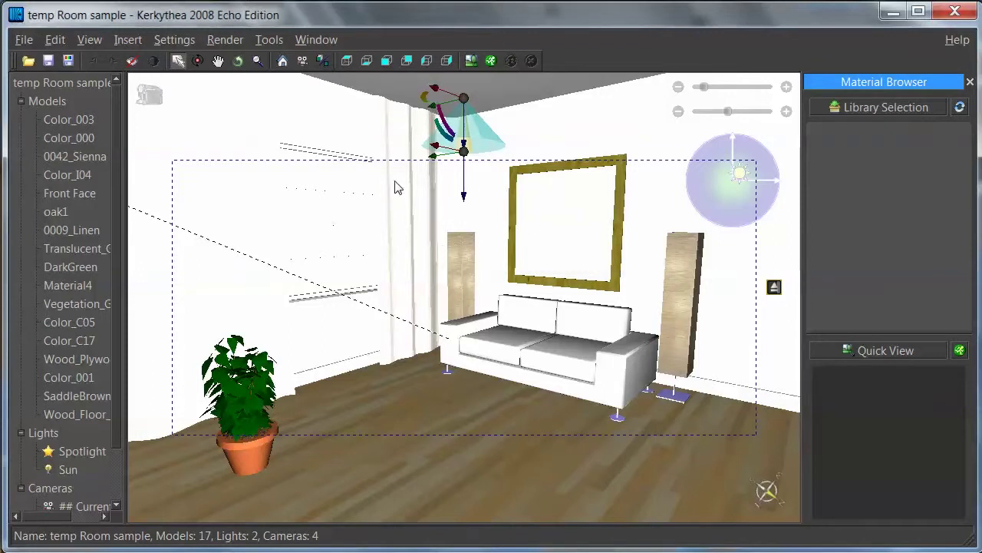
click(491, 61)
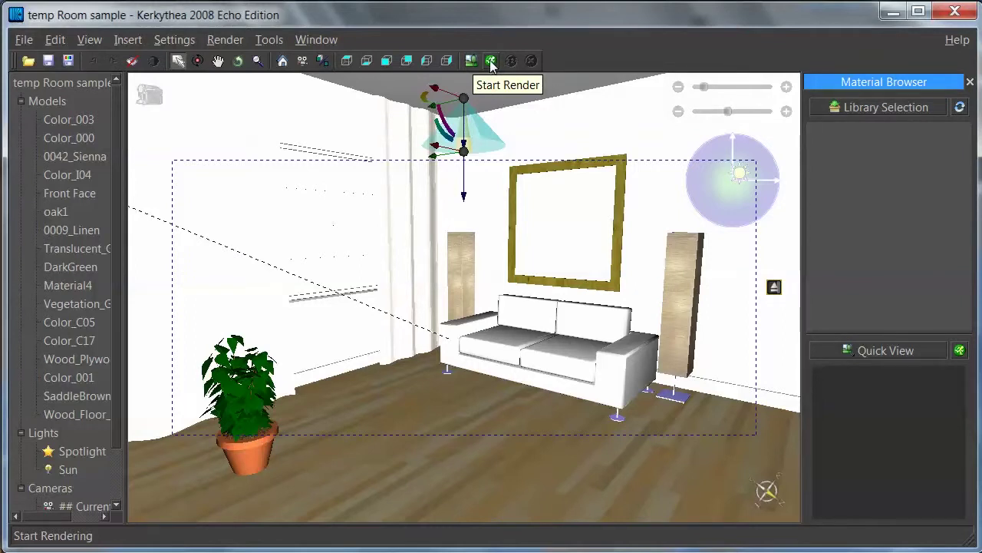
drag(493, 38, 444, 148)
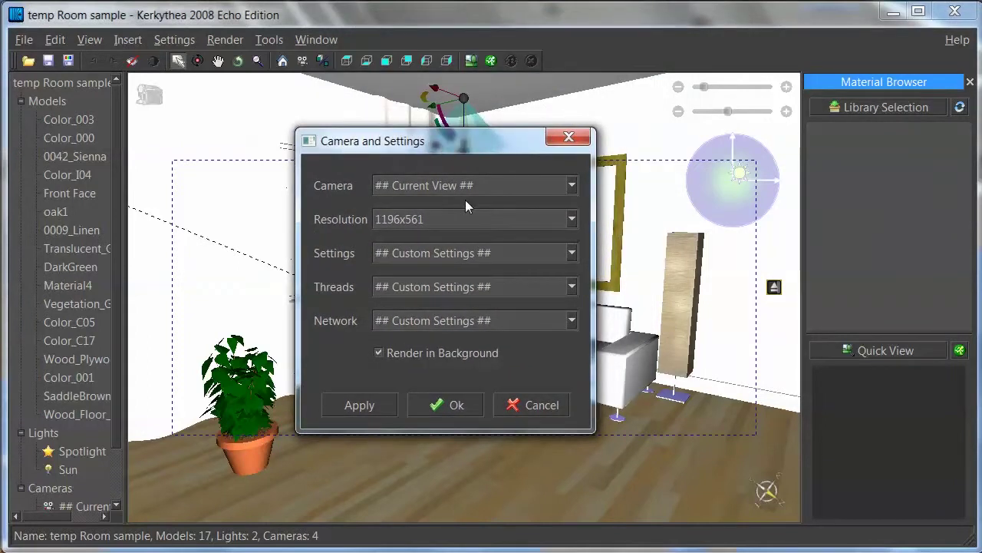
click(572, 185)
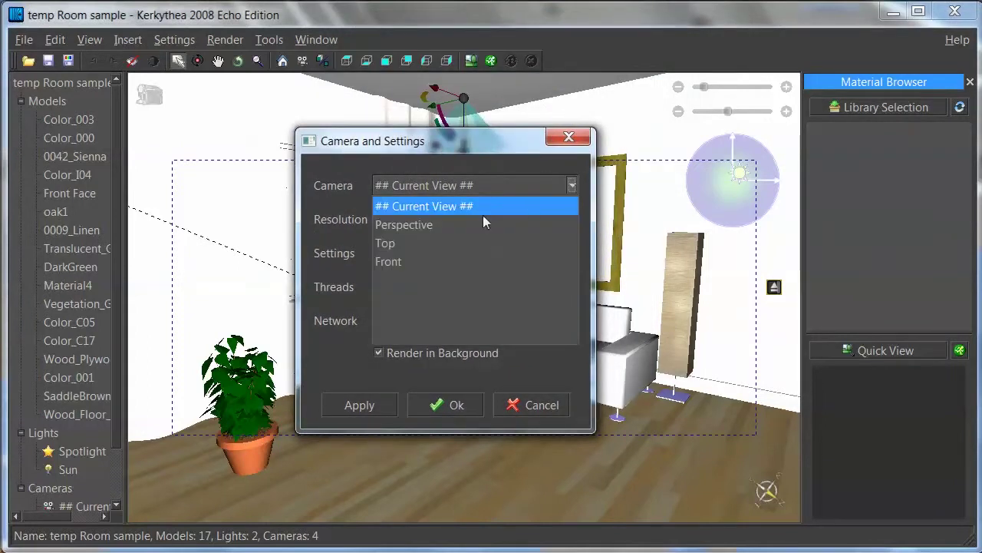
click(418, 223)
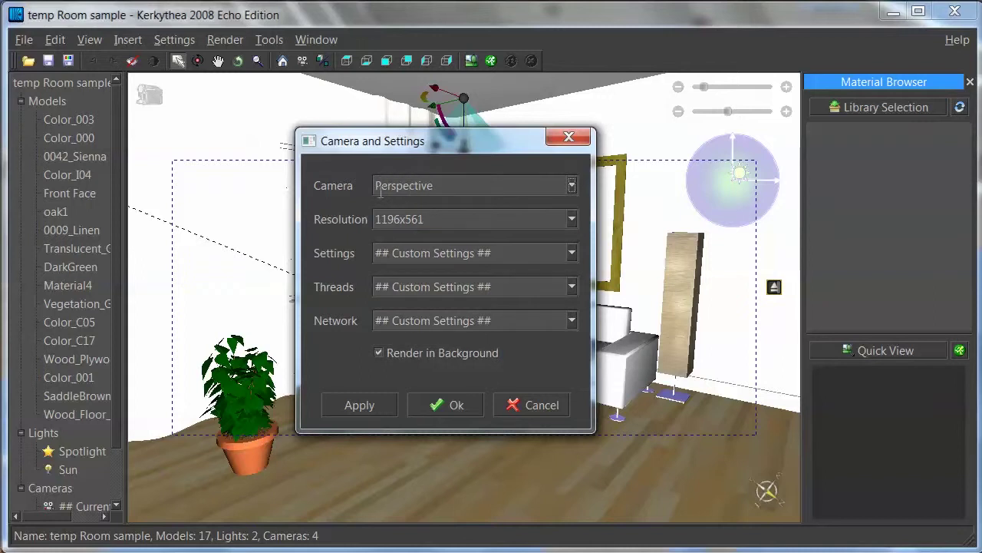
click(571, 187)
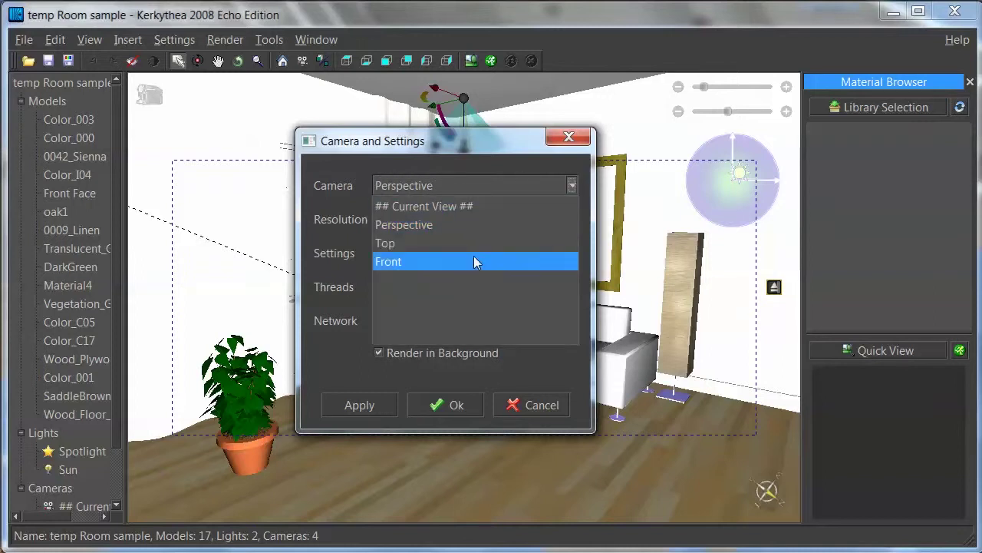
click(419, 226)
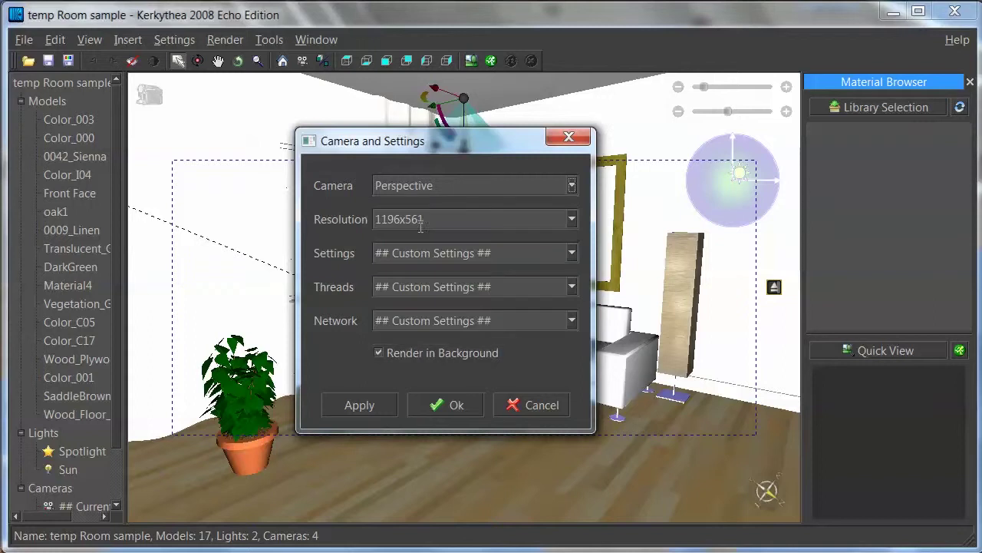
Step: Set the render resolution to 320x240 and the settings preset to 04. PhotonMap - Low, and start the render
click(571, 221)
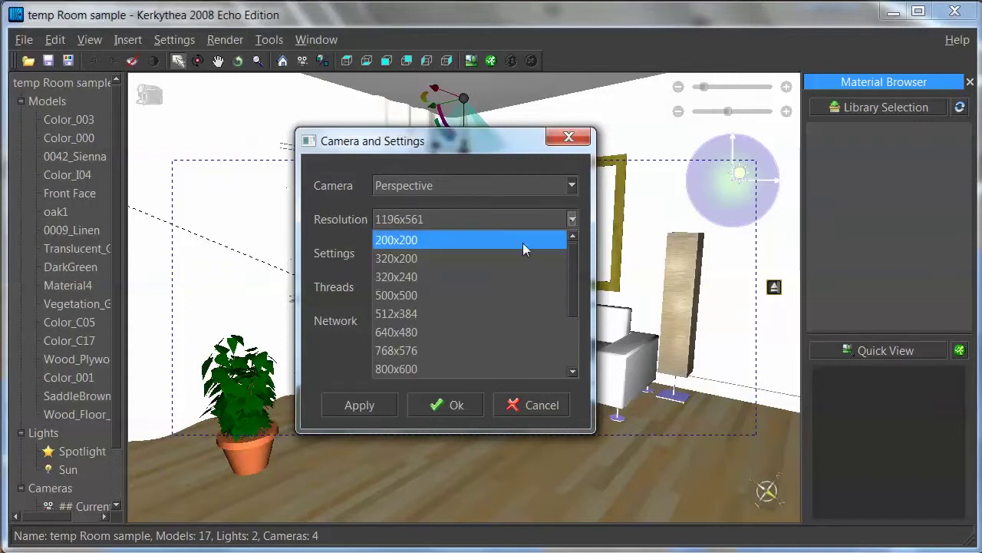
click(420, 277)
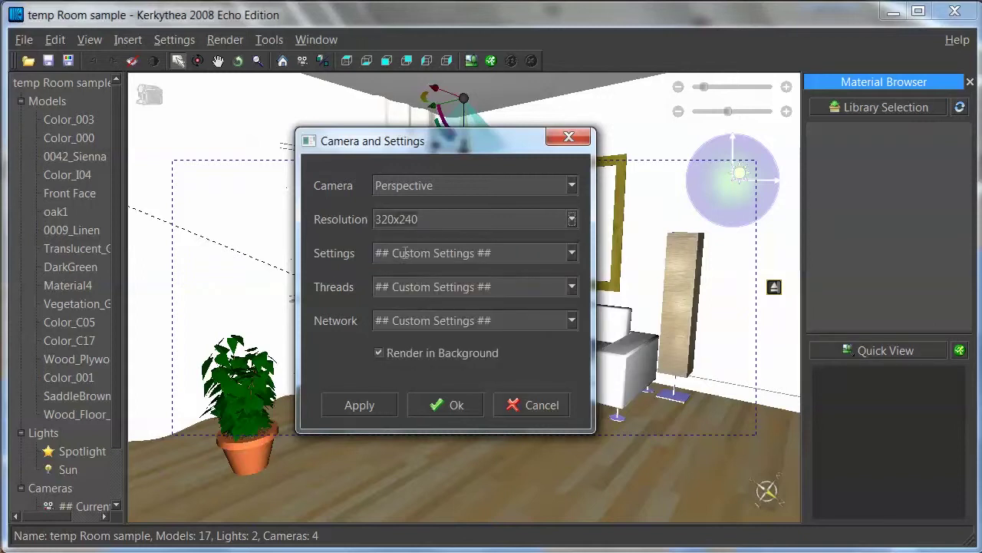
click(572, 255)
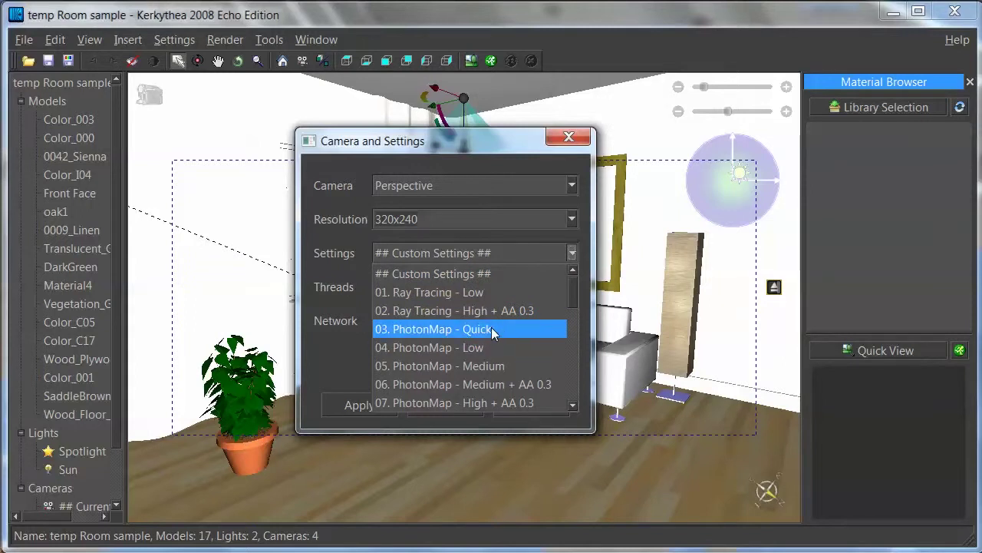
click(490, 349)
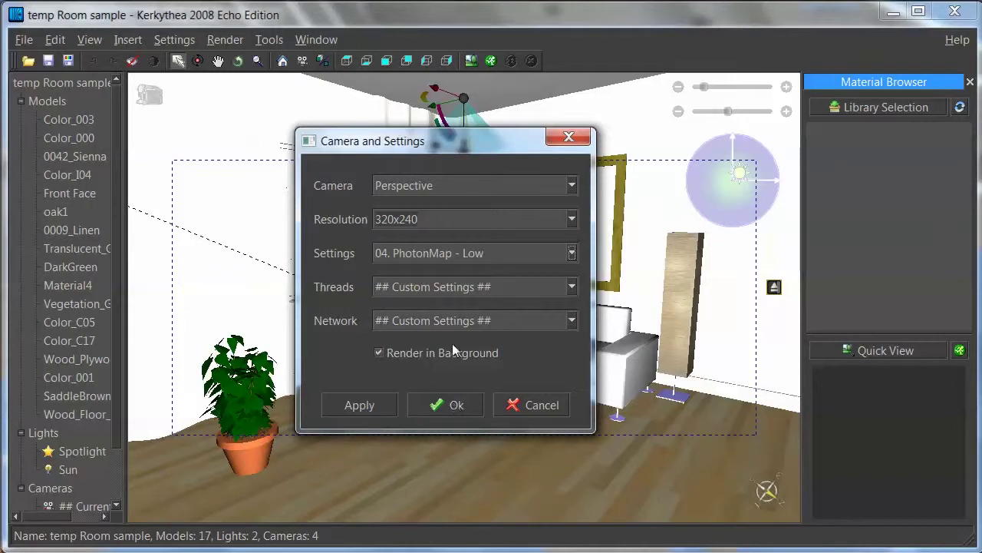
click(442, 405)
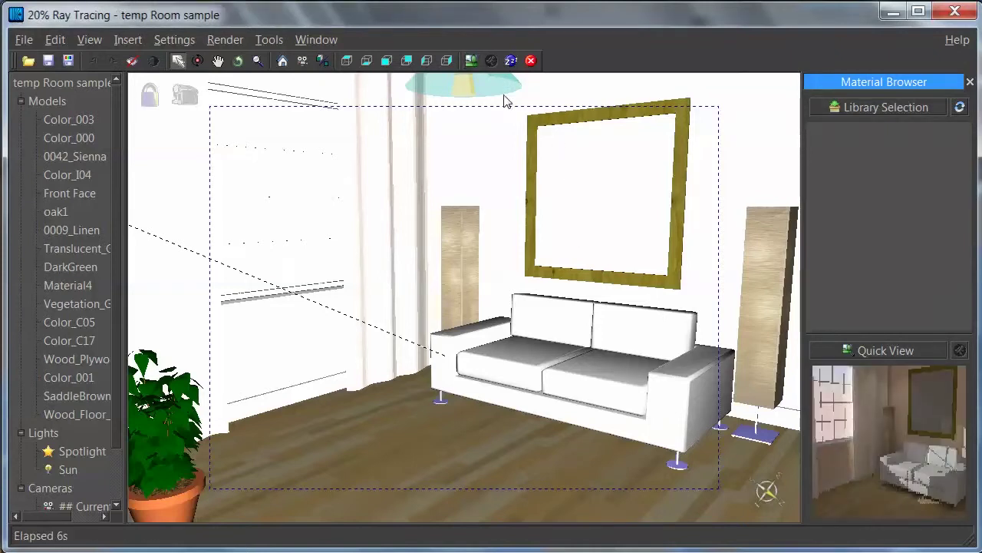
Step: View the rendered image of the room in its own window, examine the lighting and frame, and close it
click(470, 61)
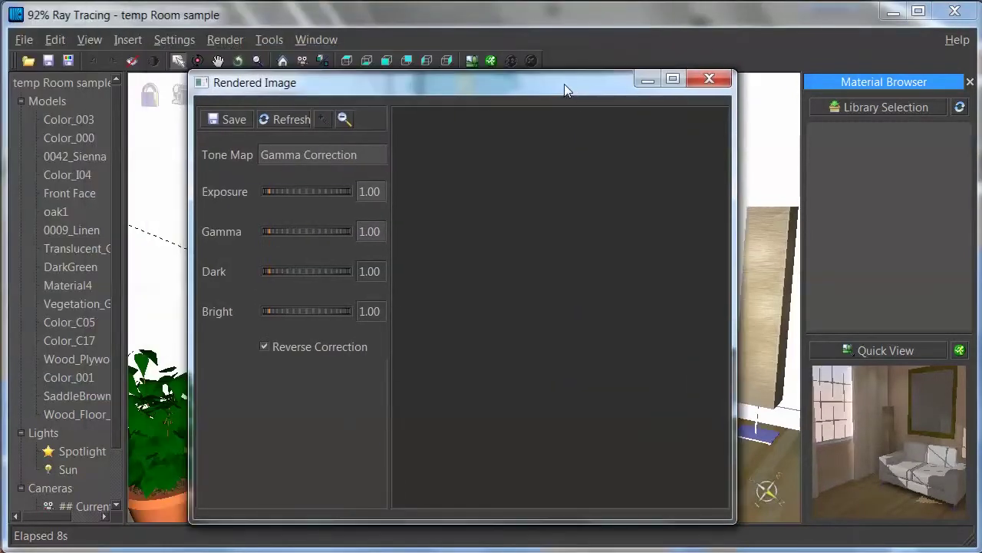
drag(564, 83, 581, 65)
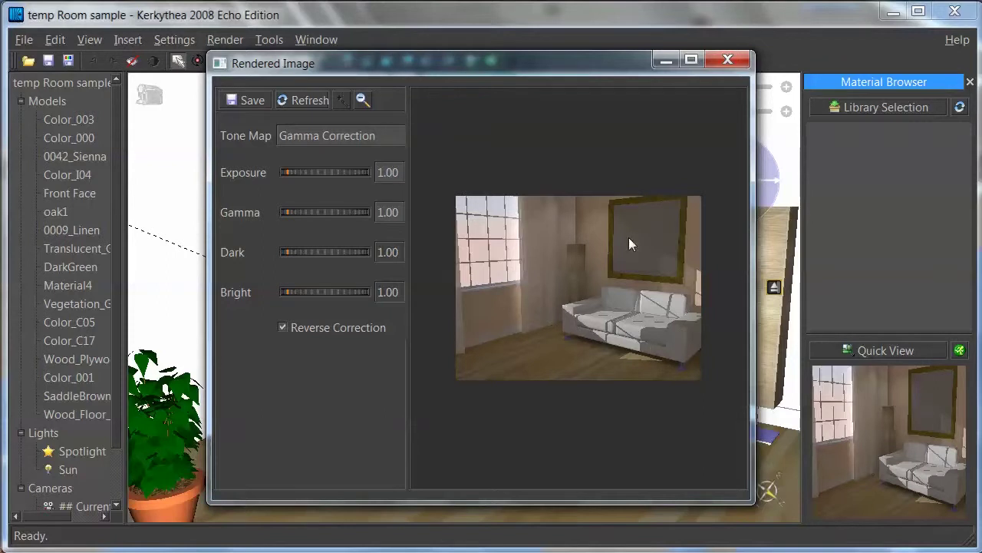
drag(532, 69, 531, 94)
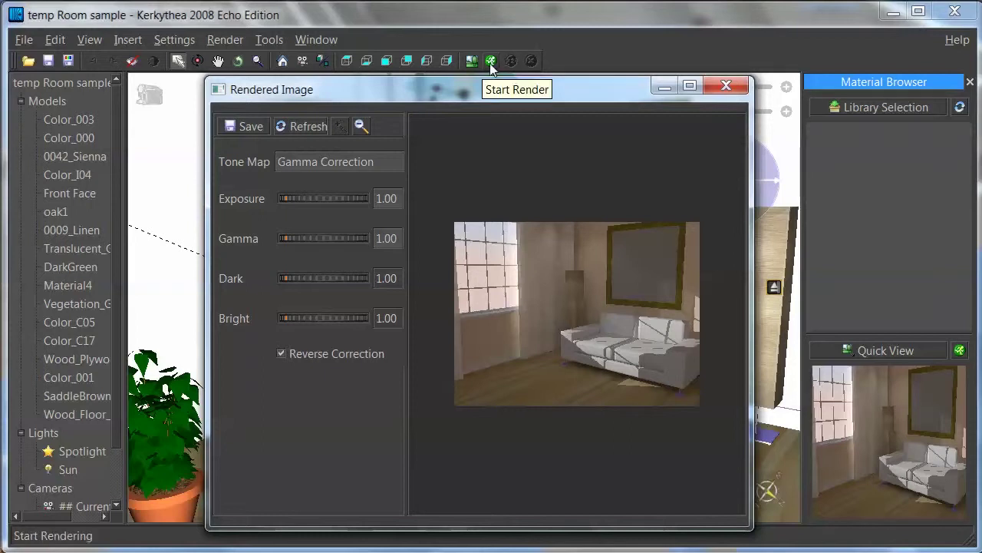
drag(528, 96, 469, 64)
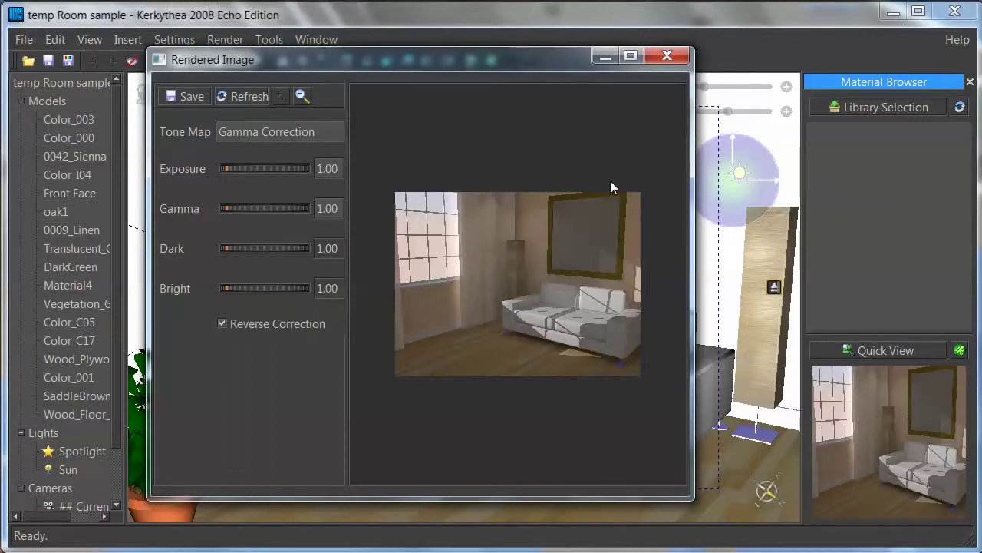
click(665, 59)
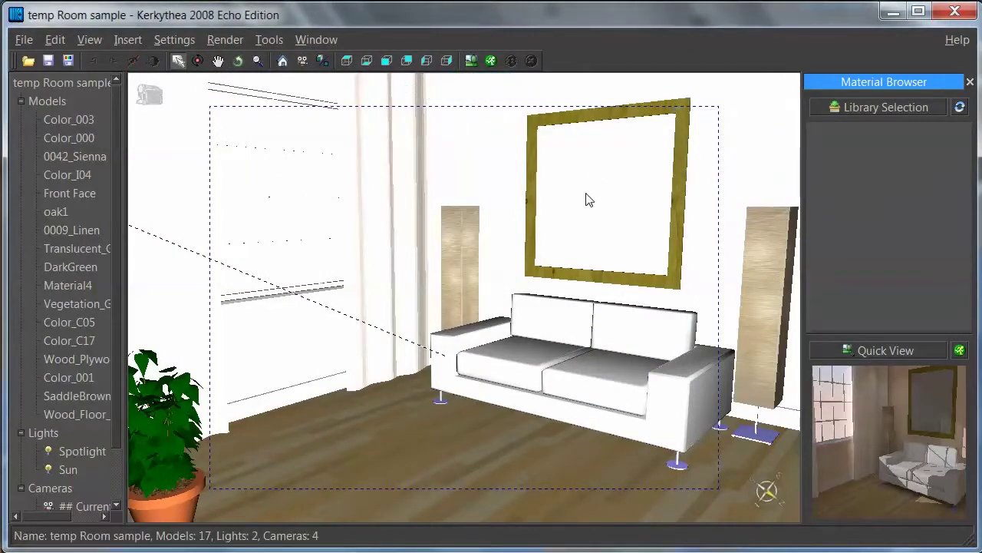
Step: Apply a reflective material from the Basic Pack to the Color_003 surface inside the frame above the sofa
click(589, 199)
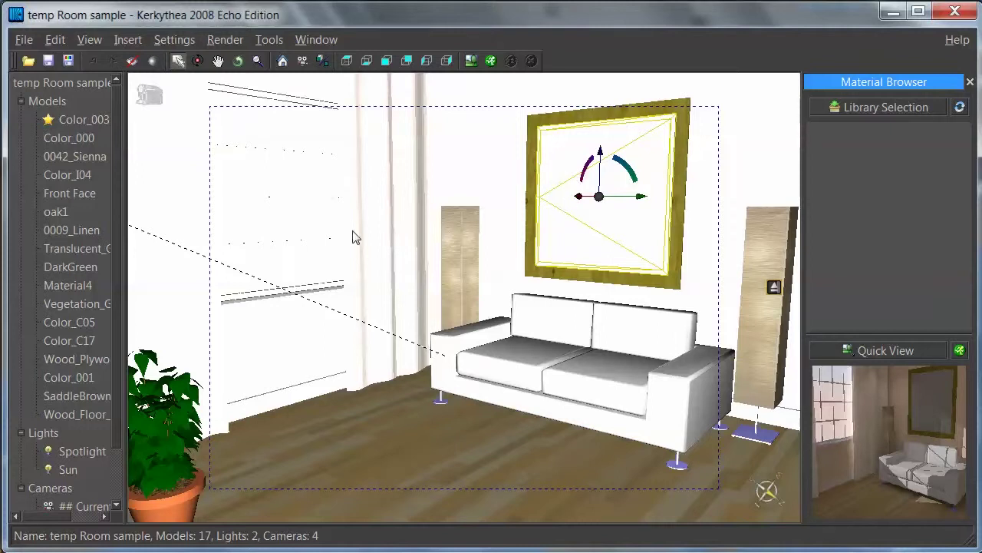
click(76, 120)
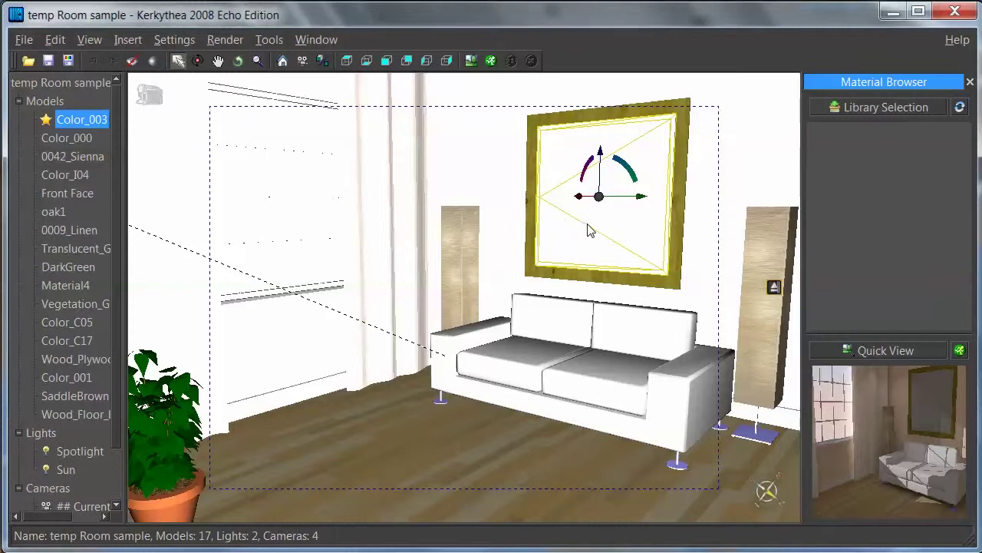
right_click(71, 126)
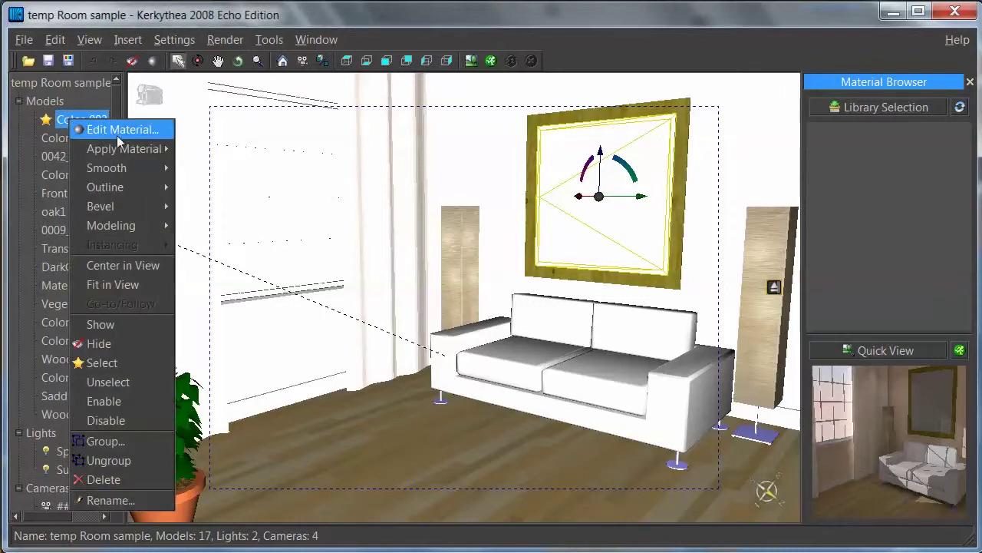
mouse_move(127, 154)
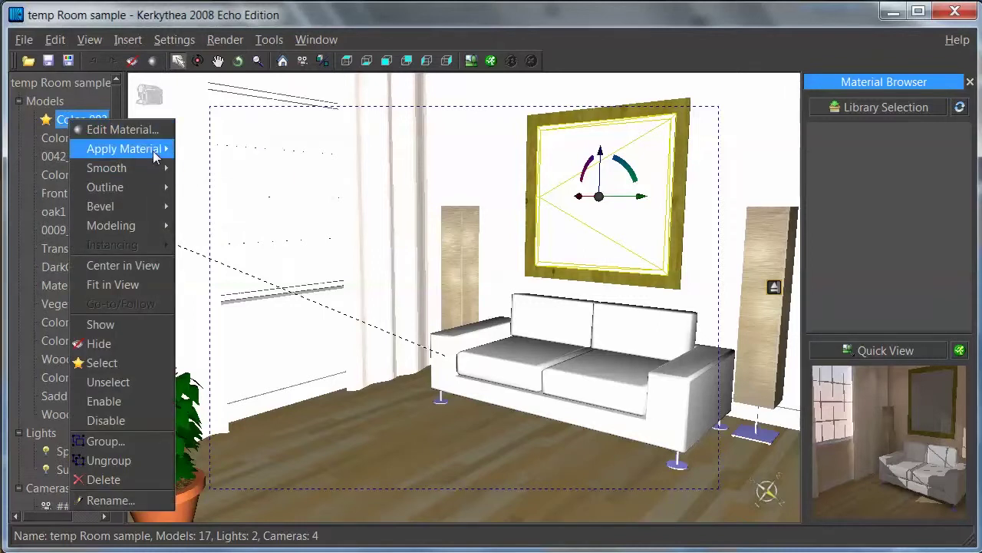
mouse_move(211, 175)
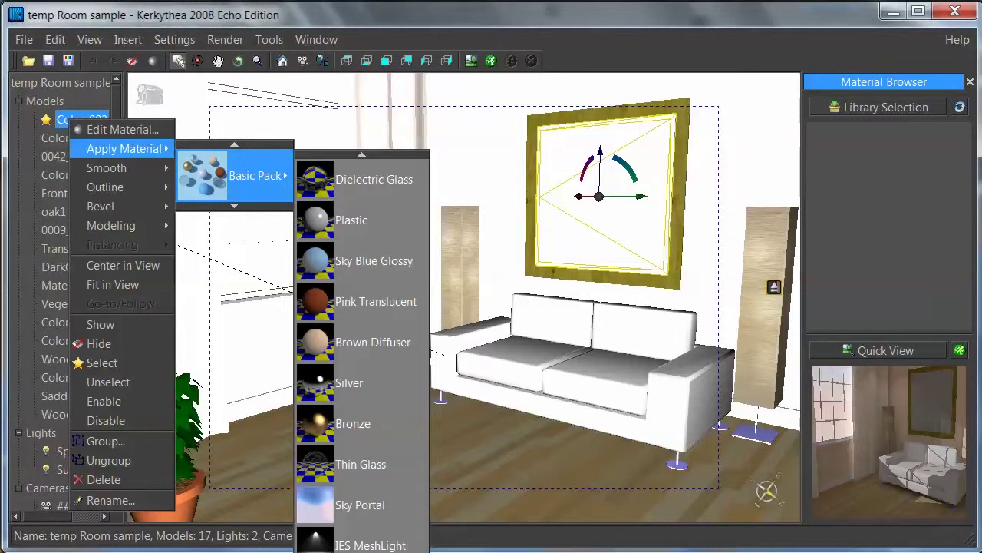
click(371, 545)
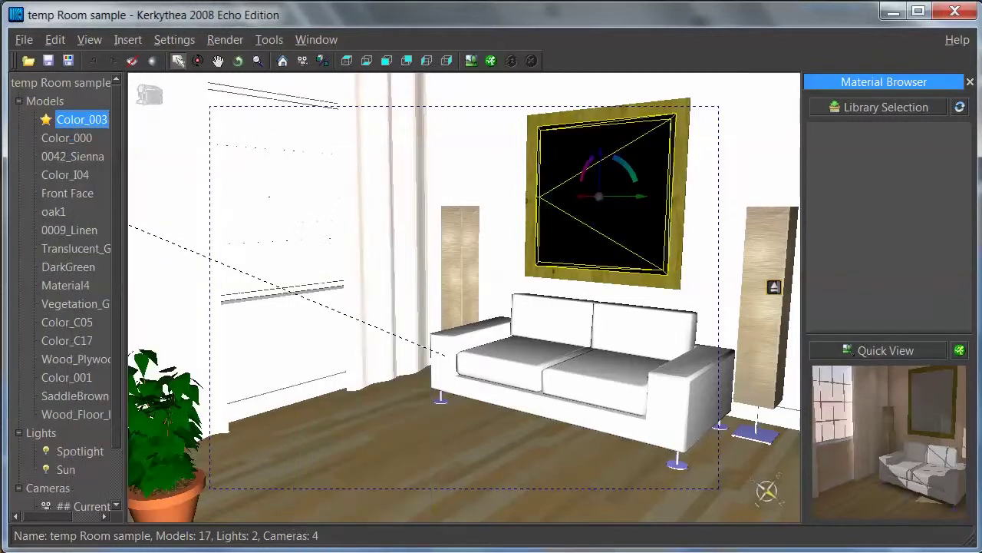
Step: Render the scene again with the same camera and settings, check the framed surface in the rendered image, and close it
click(491, 61)
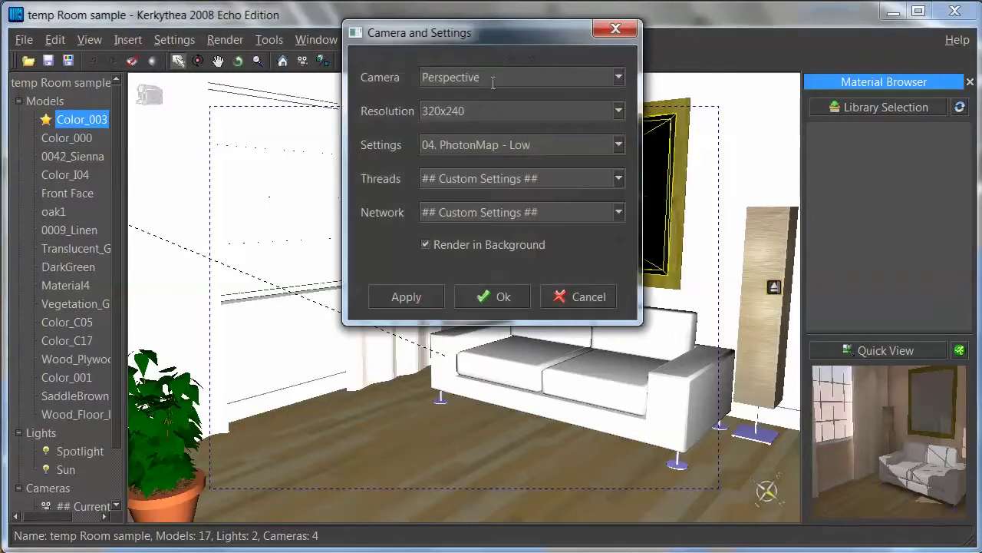
click(495, 298)
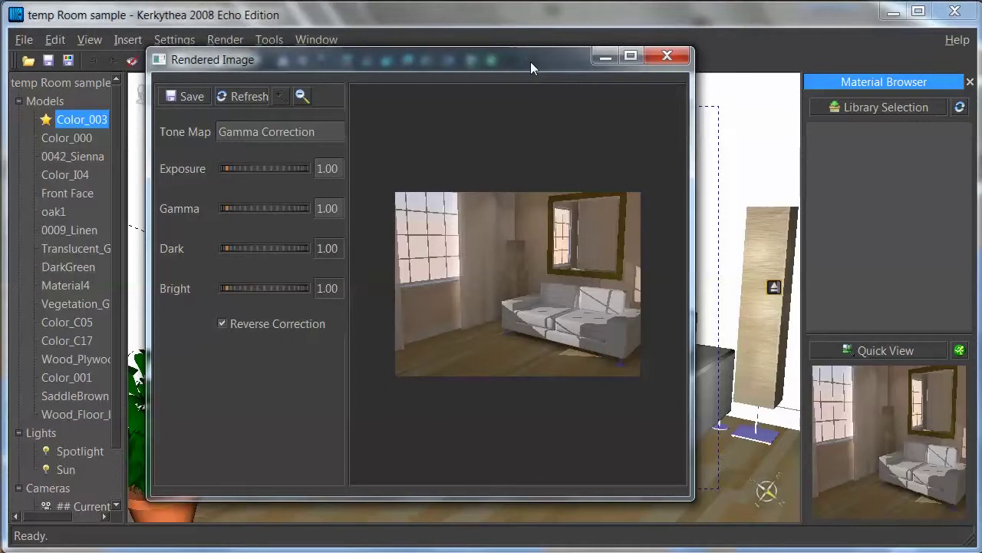
drag(531, 62, 572, 61)
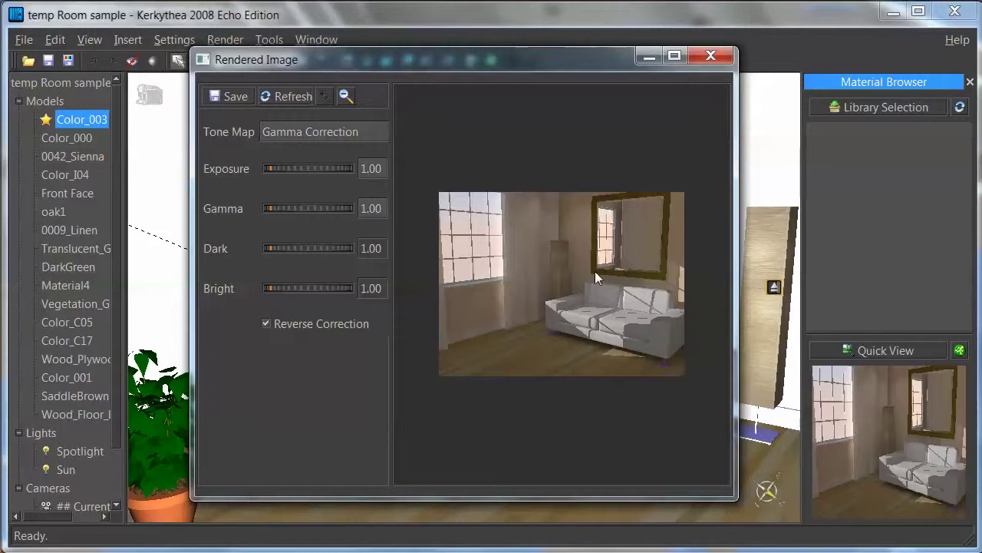
click(707, 57)
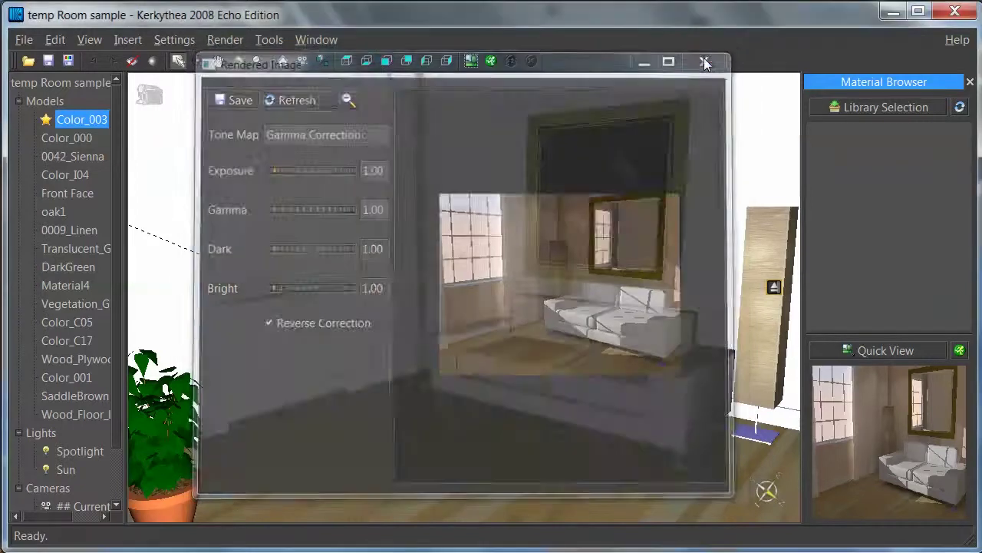